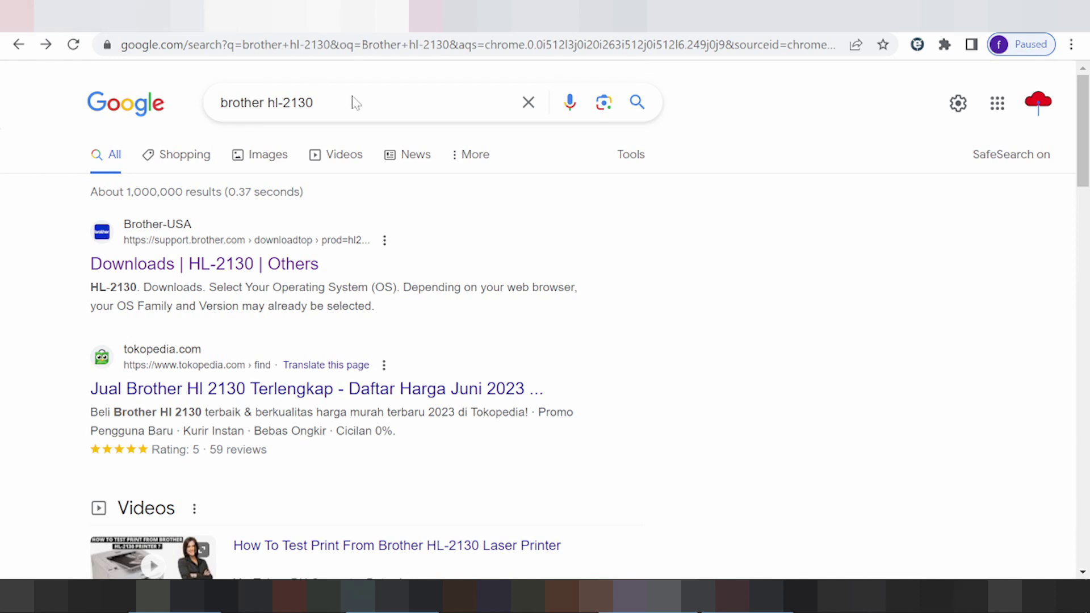
Search Google for 'HL-2130 driver download' and open the Brother UK 'Downloads & Drivers for HL-2130' result.
left_click(319, 94)
type("driver download")
key("Return")
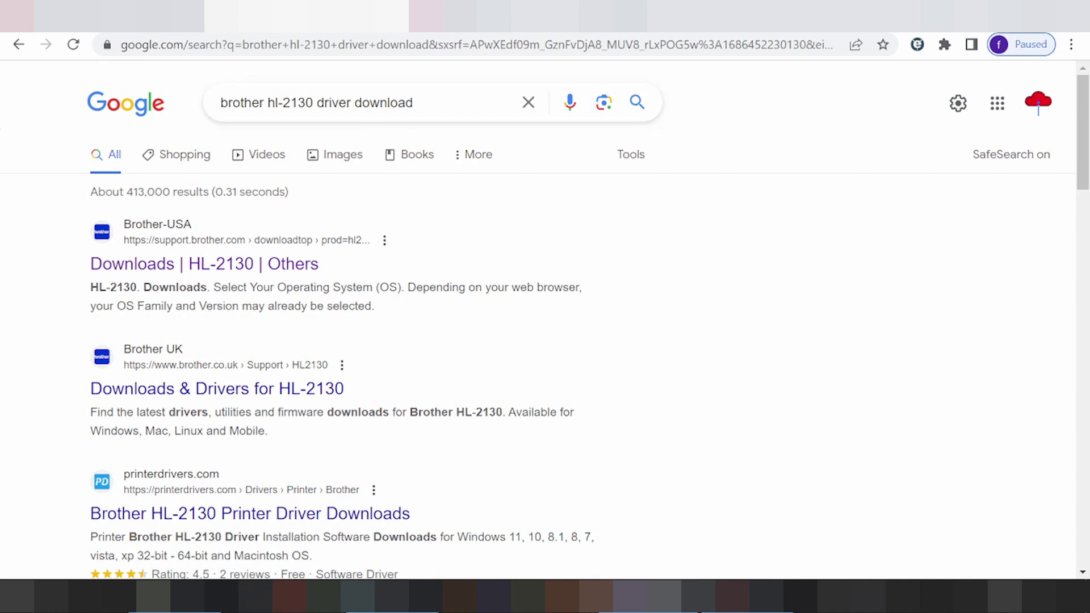
left_click(204, 398)
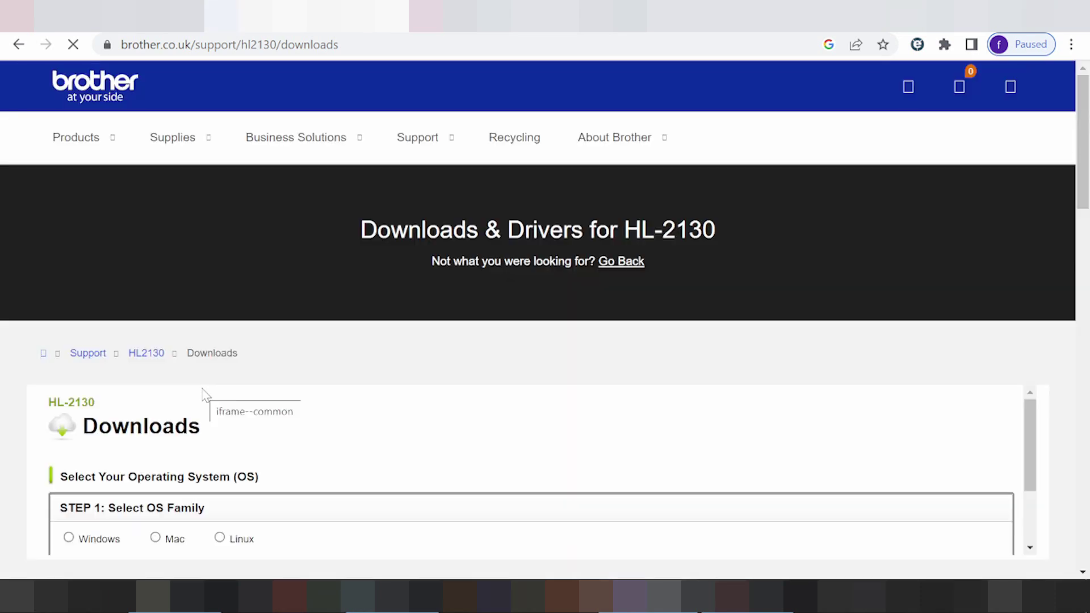
Go back to the Google results and open the Brother-USA 'Downloads | HL-2130 | Others' page.
scroll(279, 261, "down", 5)
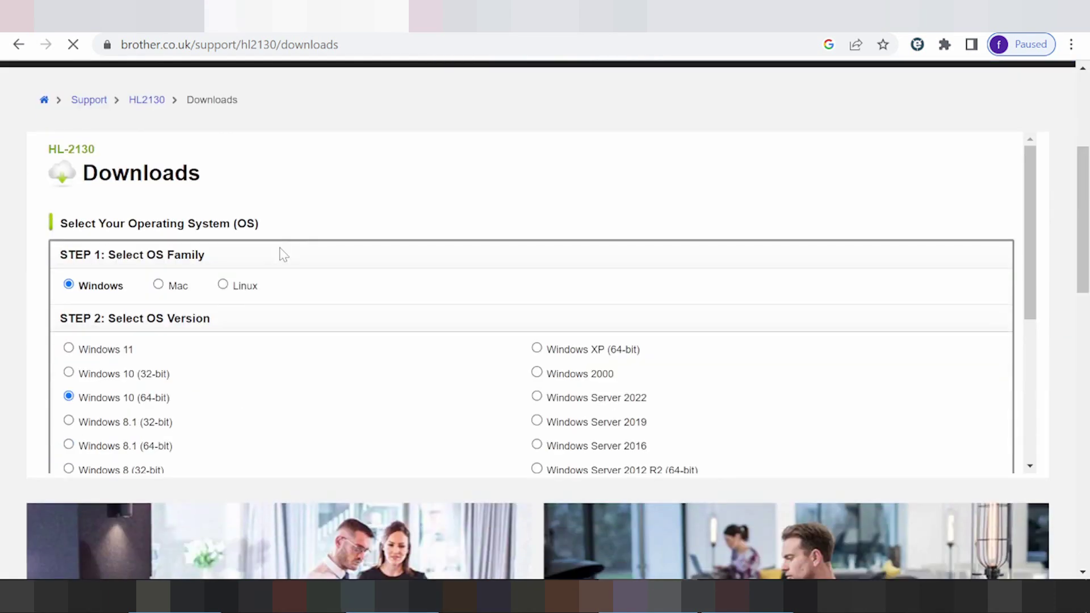
scroll(276, 209, "down", 3)
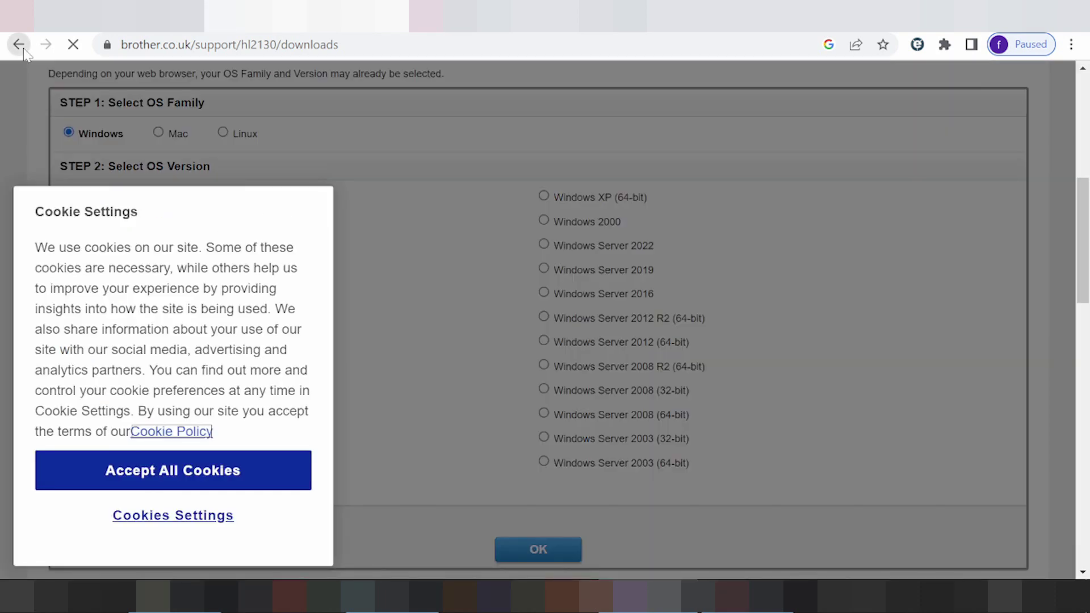
left_click(22, 49)
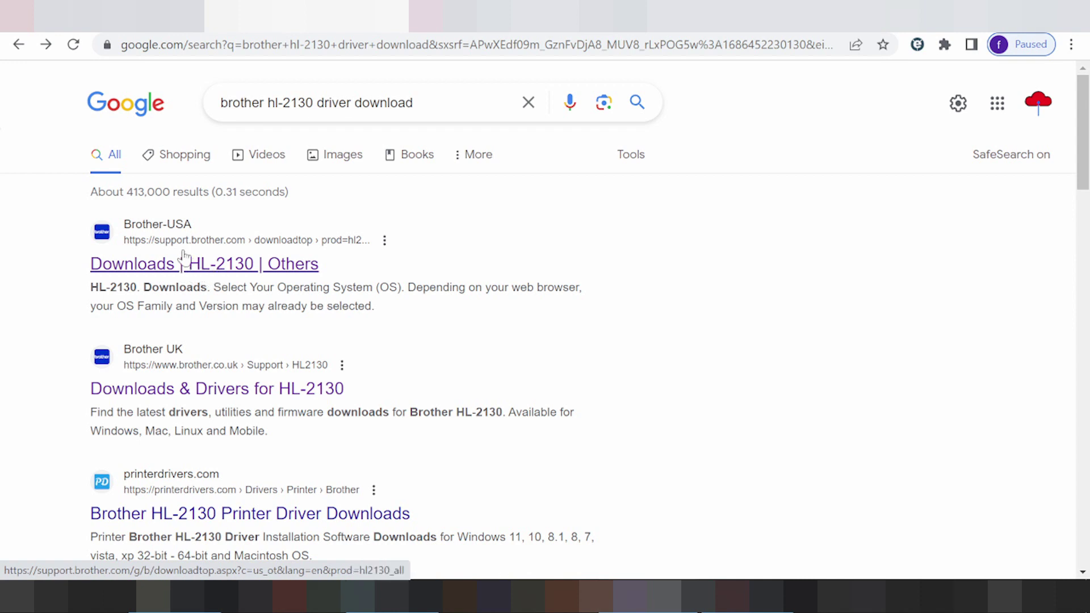
left_click(228, 267)
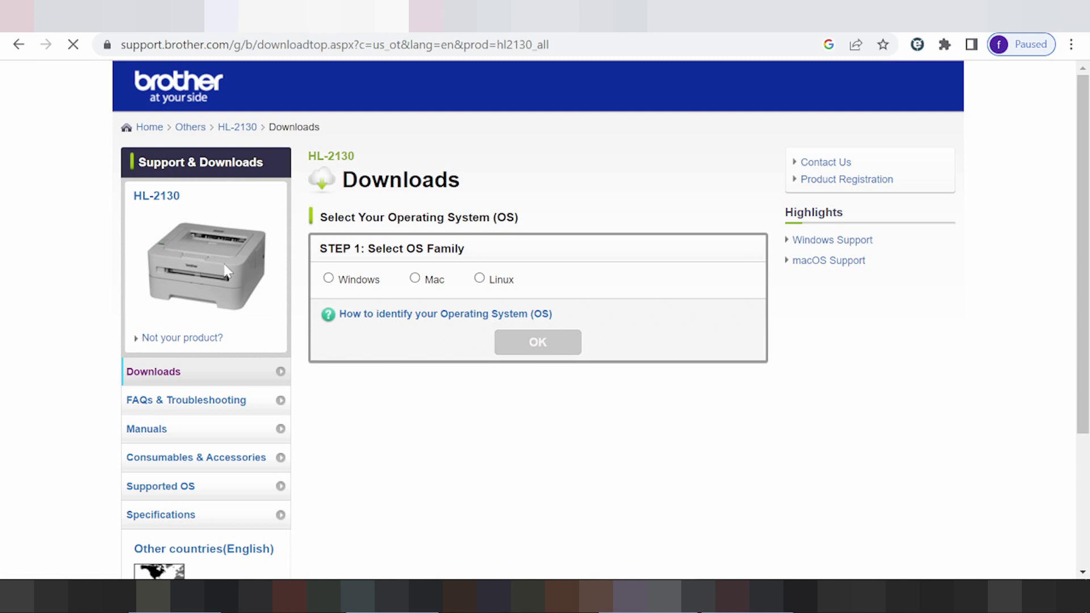
Choose Linux as the OS family and Linux (deb) as the OS version.
scroll(244, 253, "down", 1)
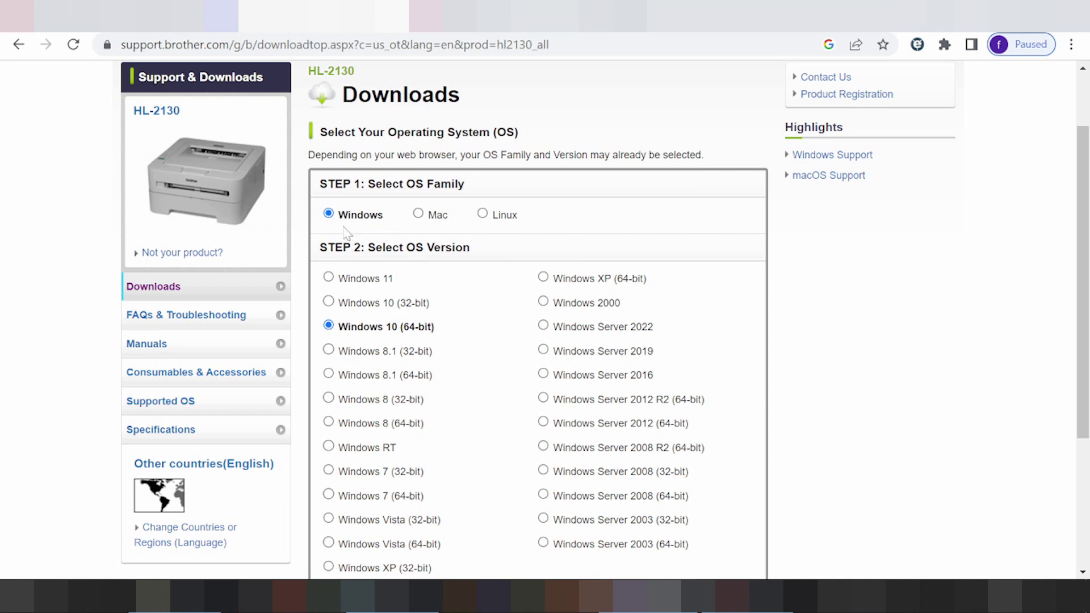
left_click(482, 214)
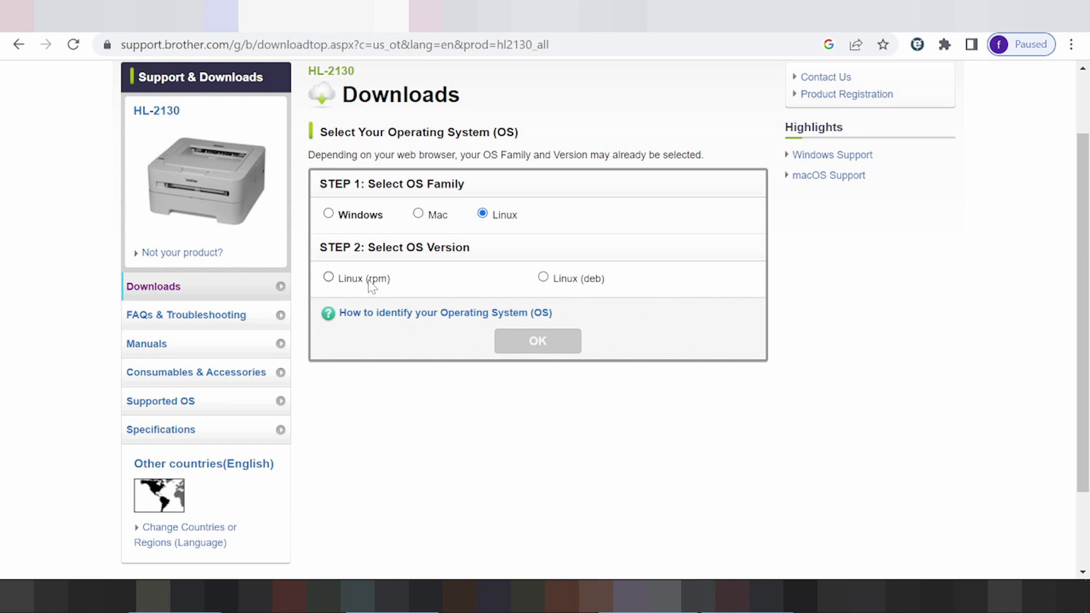
left_click(558, 281)
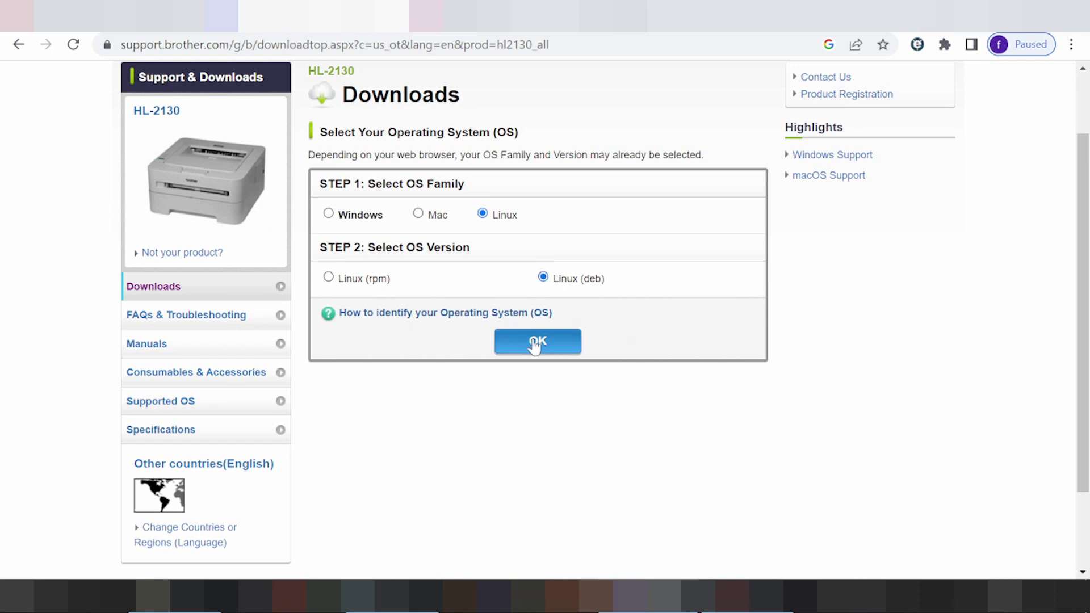
List the Linux (deb) downloads: Driver Install Tool, LPR and CUPSwrapper drivers, and source codes.
left_click(536, 341)
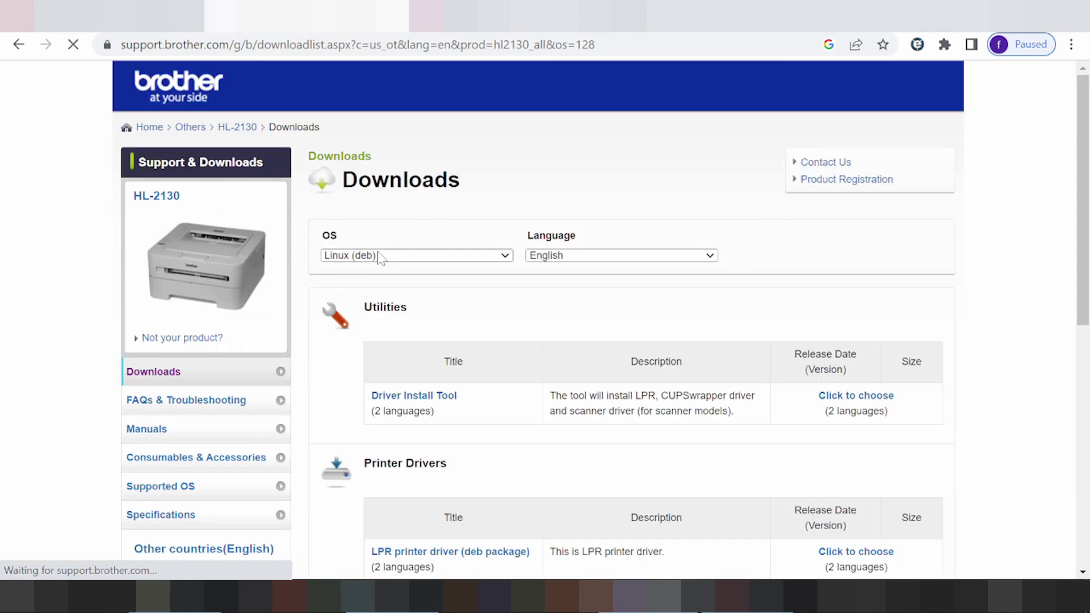
scroll(382, 253, "down", 3)
scroll(441, 312, "down", 1)
scroll(441, 311, "up", 1)
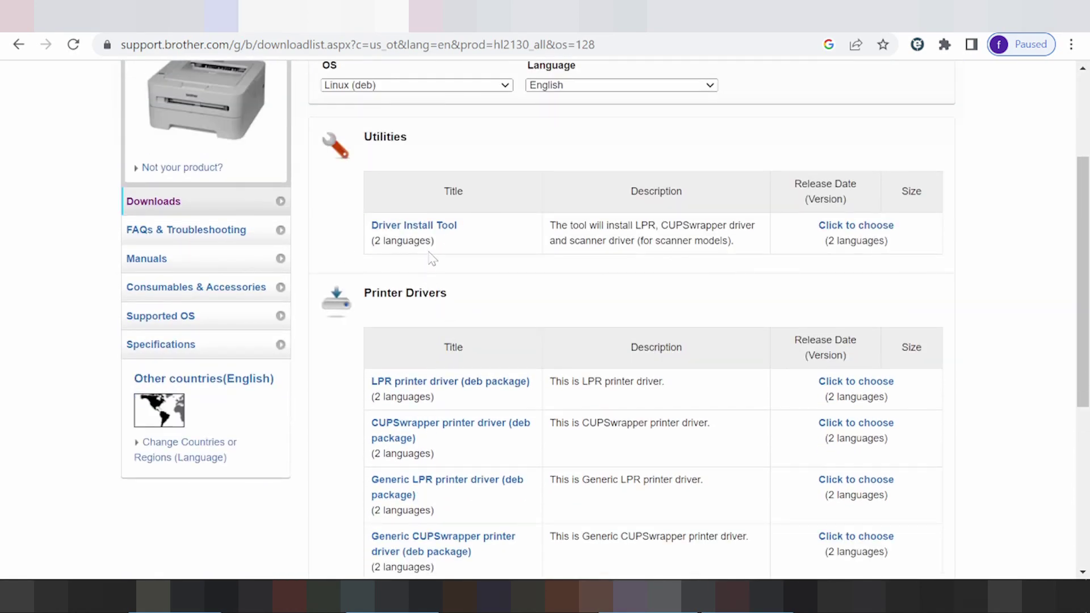
left_click(404, 227)
scroll(433, 274, "down", 3)
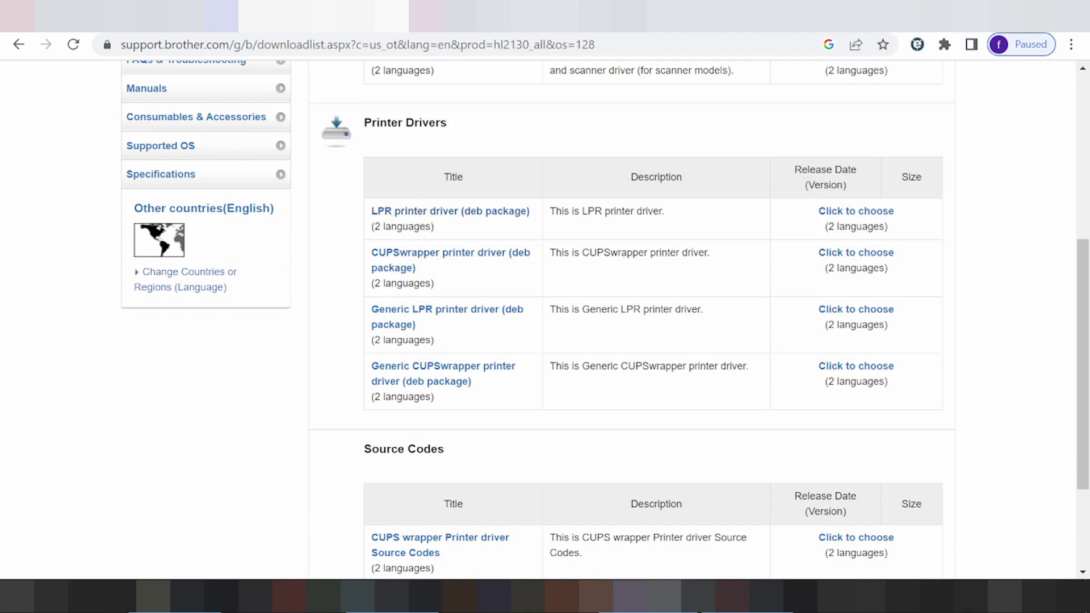
scroll(433, 314, "down", 1)
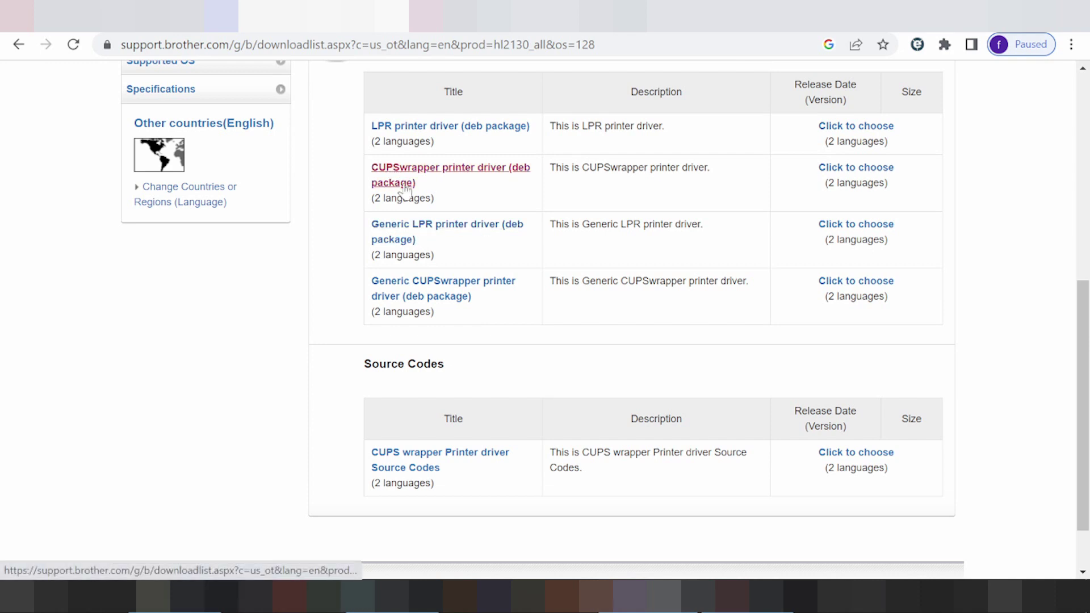
scroll(471, 234, "down", 1)
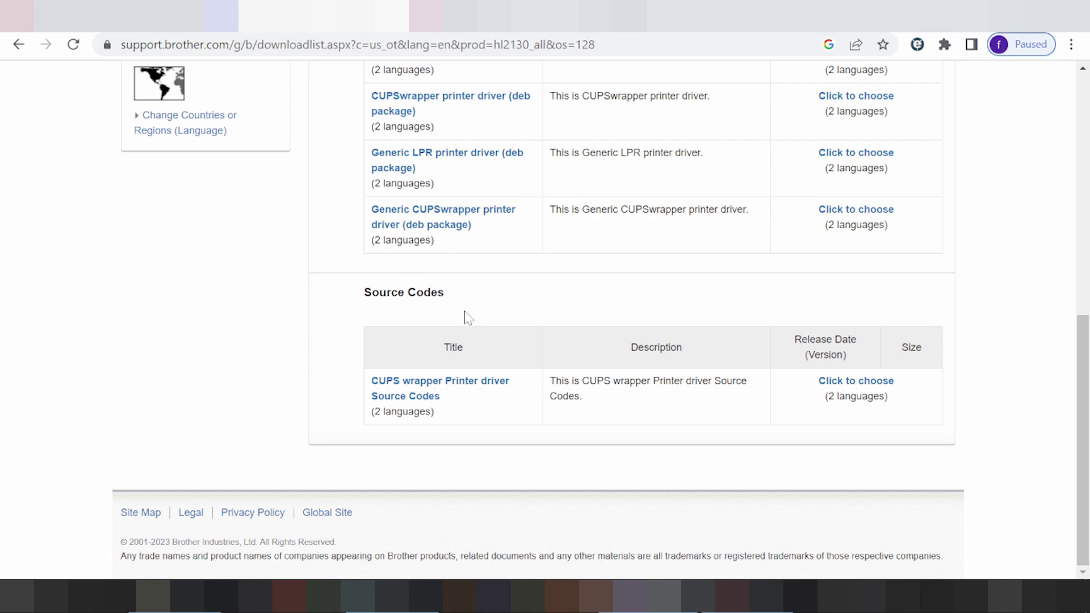
scroll(457, 309, "up", 5)
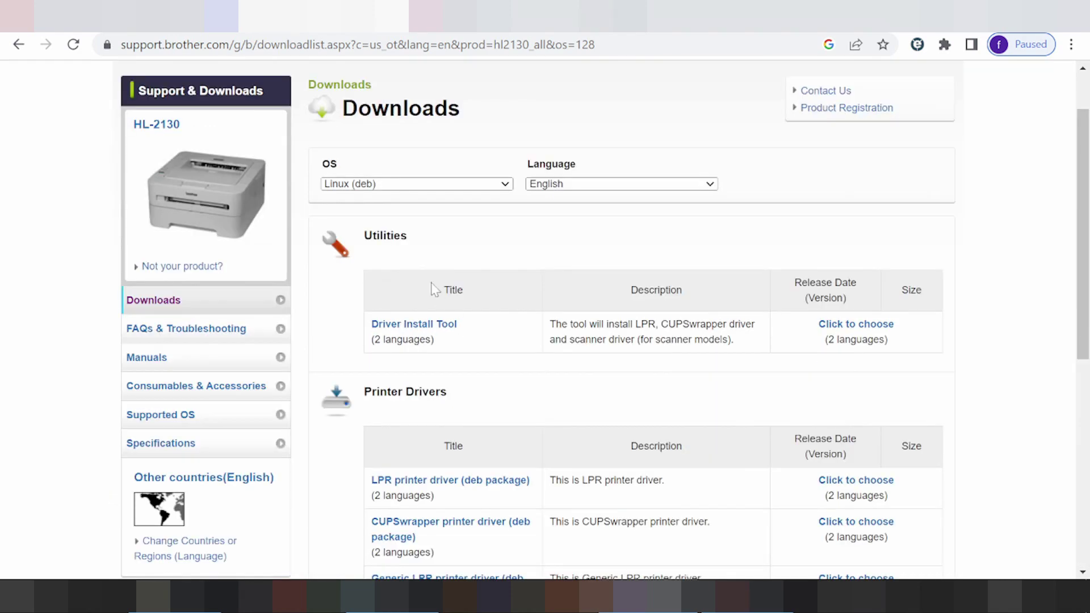
Return to OS selection and set the Windows family with Windows 11 as the version.
left_click(18, 44)
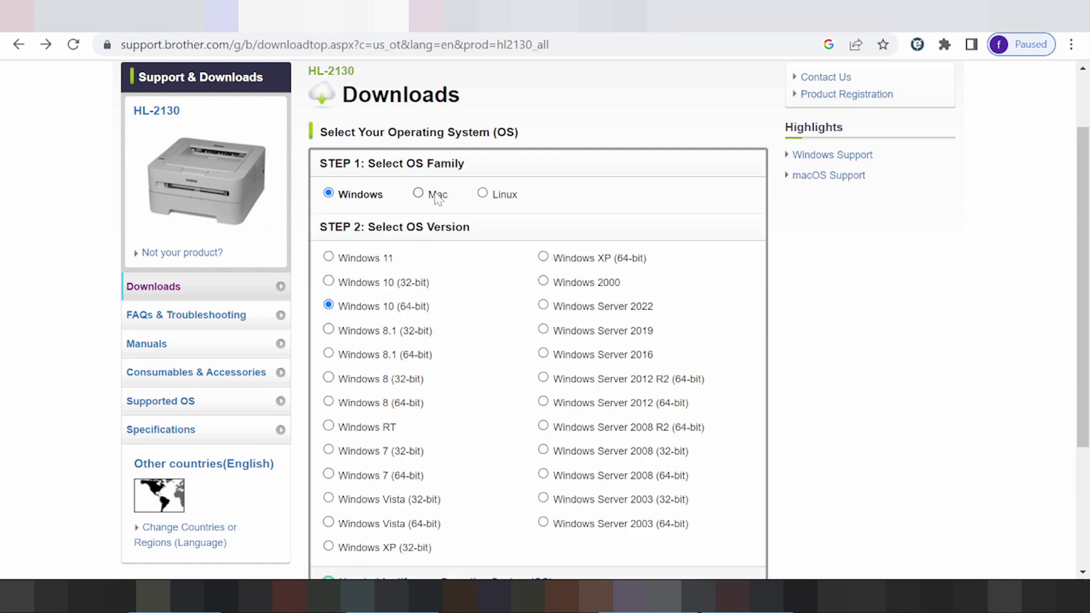
left_click(437, 214)
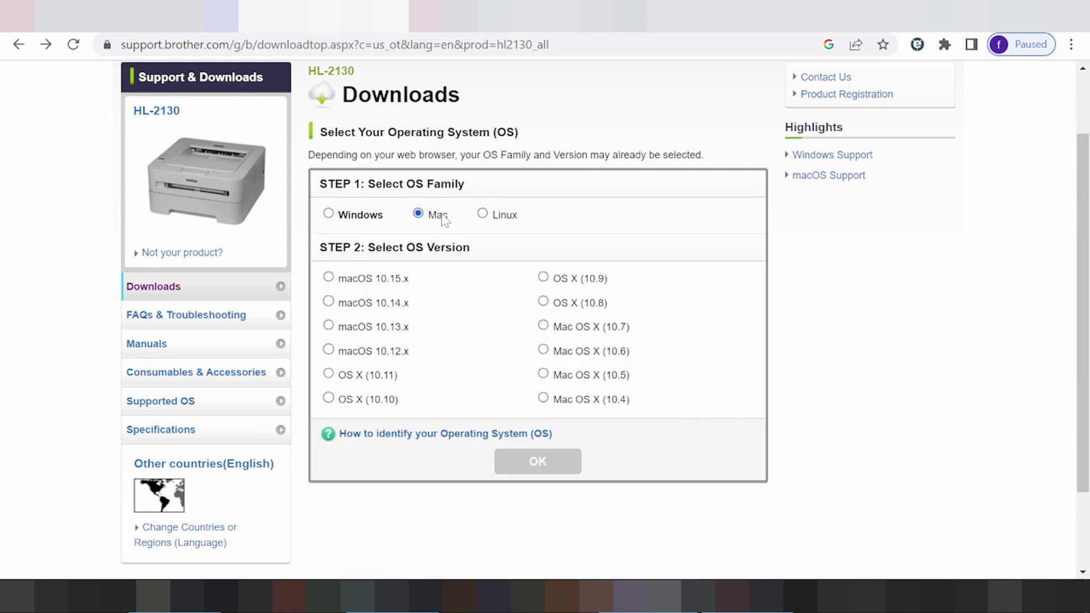
scroll(449, 220, "down", 2)
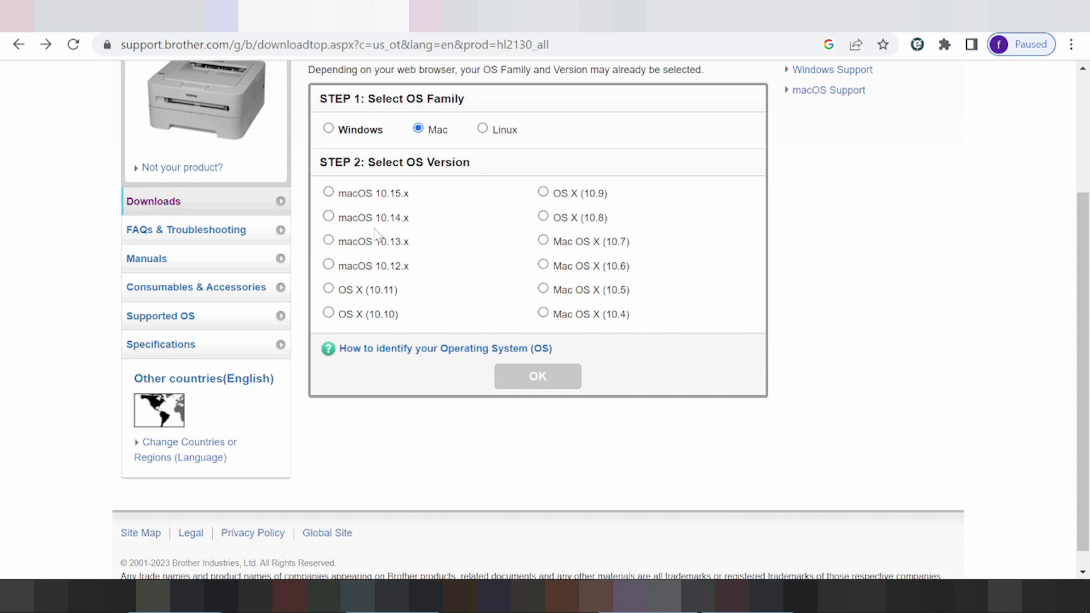
left_click(351, 131)
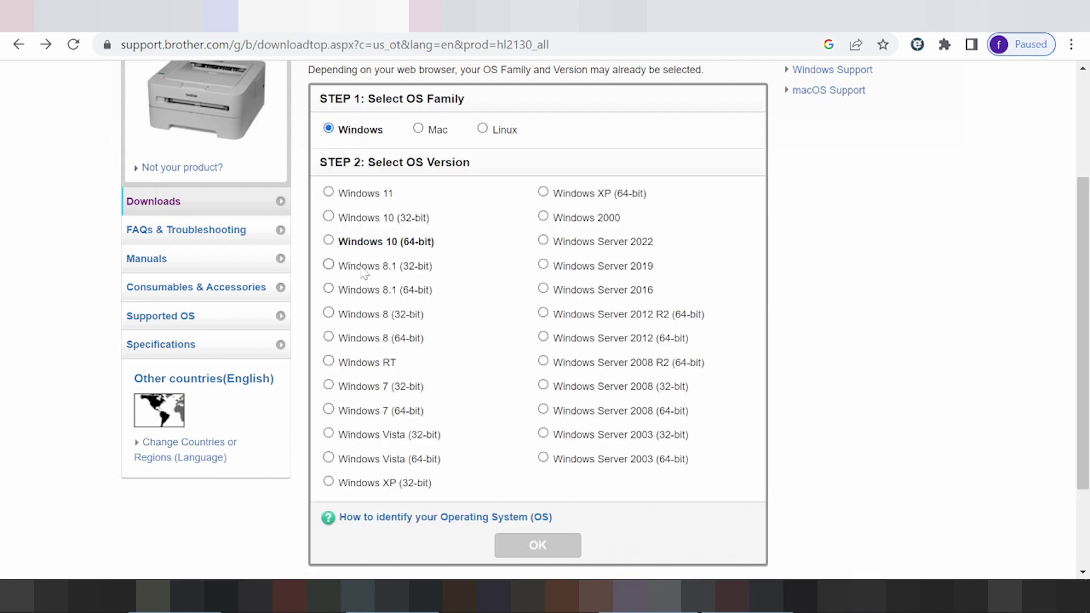
left_click(362, 195)
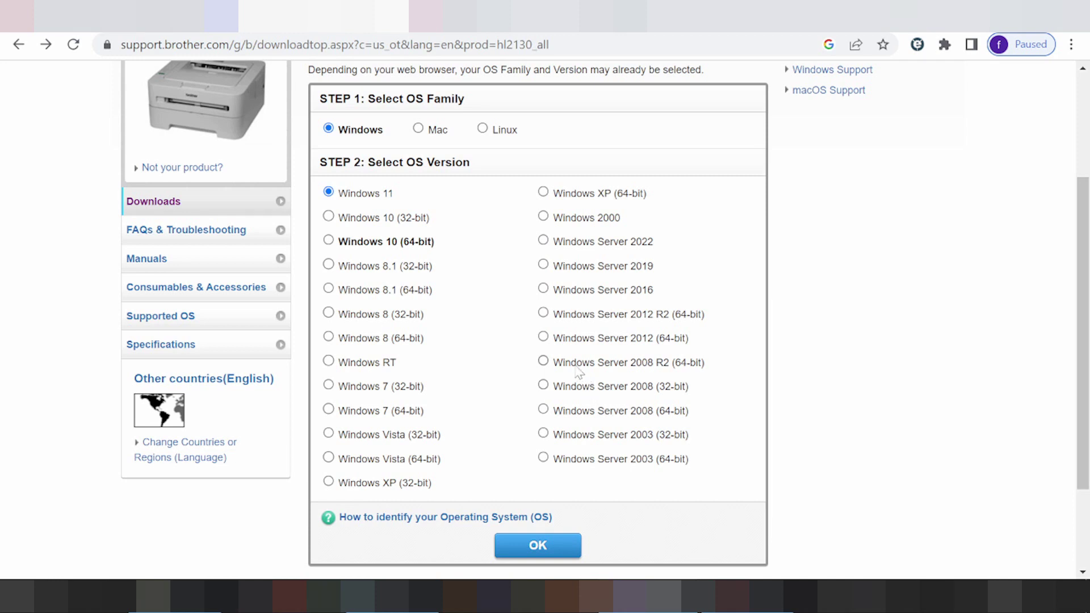
List the Windows 11 downloads and expand the Full Driver & Software Package description.
left_click(537, 546)
scroll(461, 271, "down", 1)
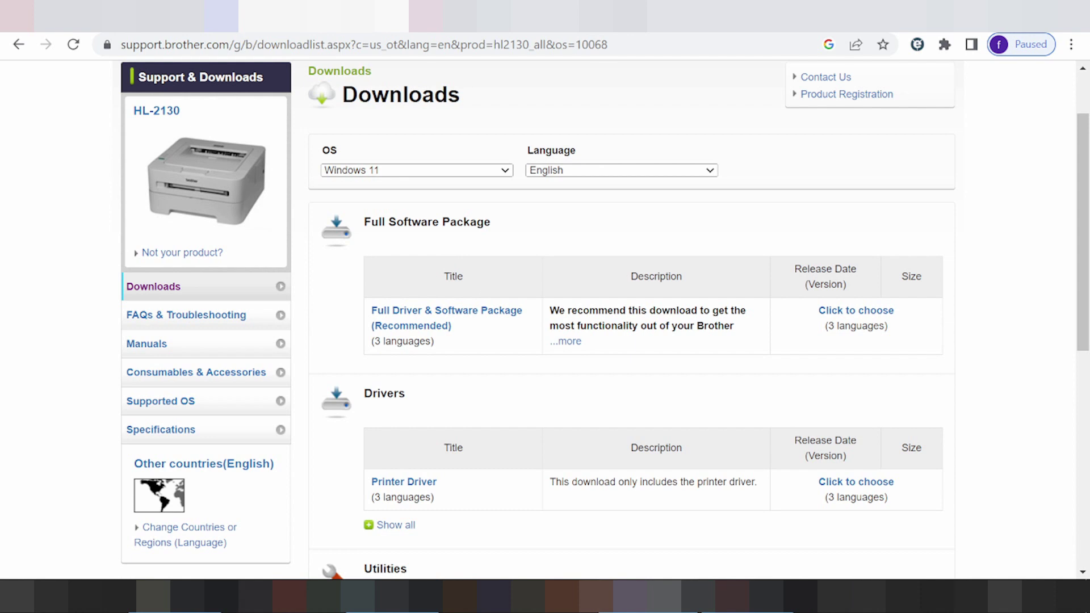
left_click(566, 341)
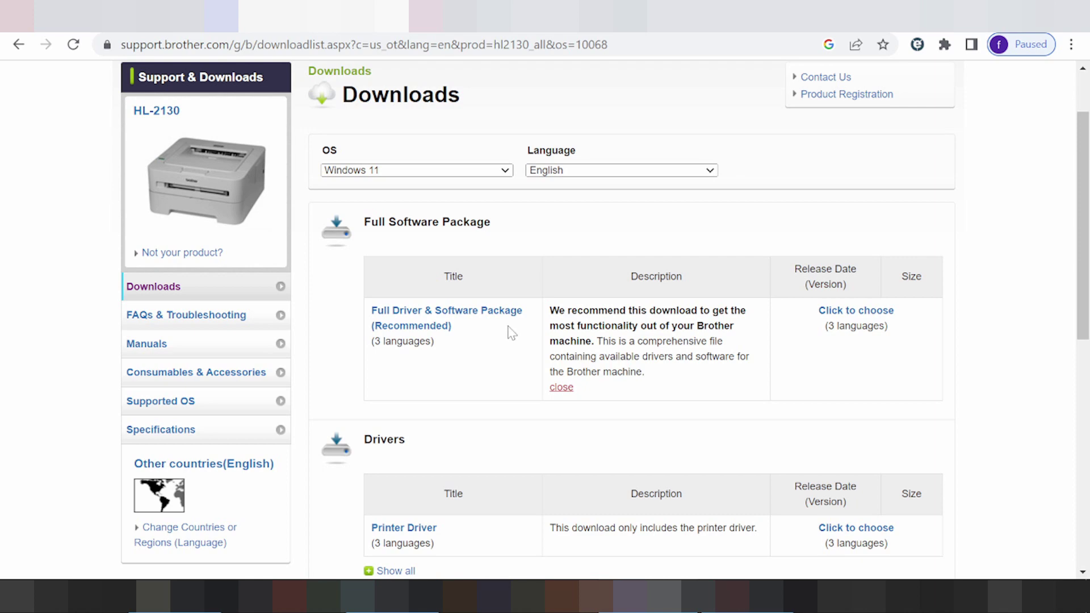
Review the Drivers, Utilities and Firmware sections, then bring up the full package's language choice.
scroll(515, 311, "down", 3)
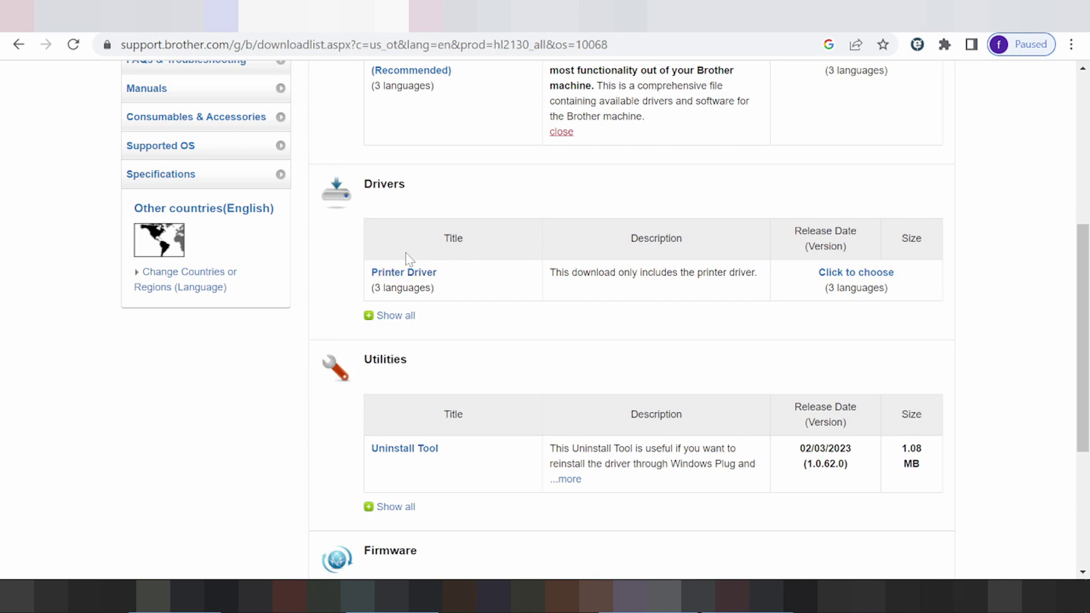
scroll(436, 295, "up", 1)
scroll(436, 294, "down", 3)
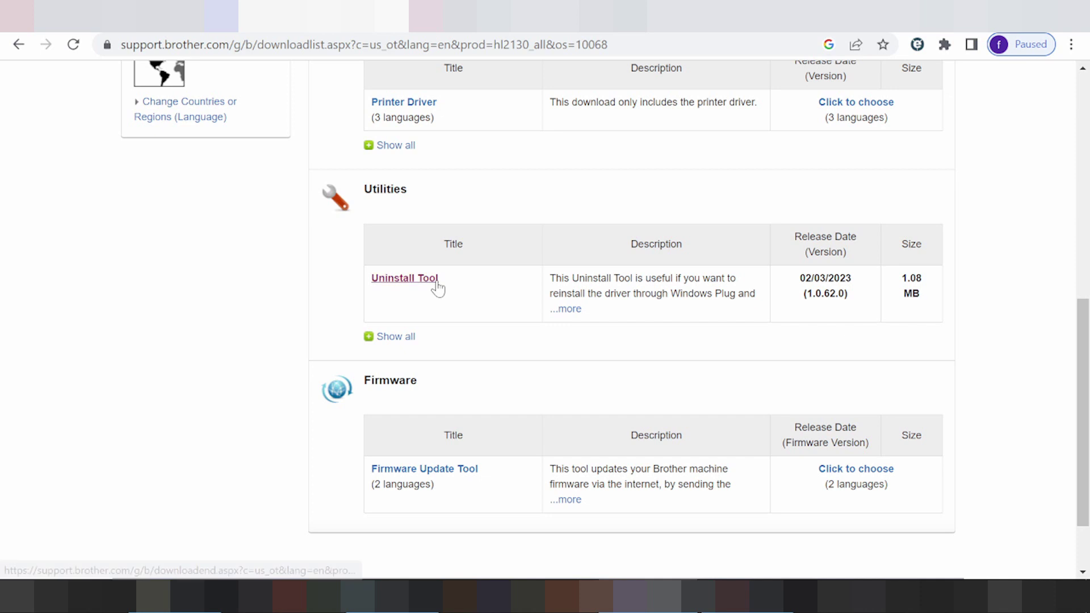
scroll(442, 353, "down", 1)
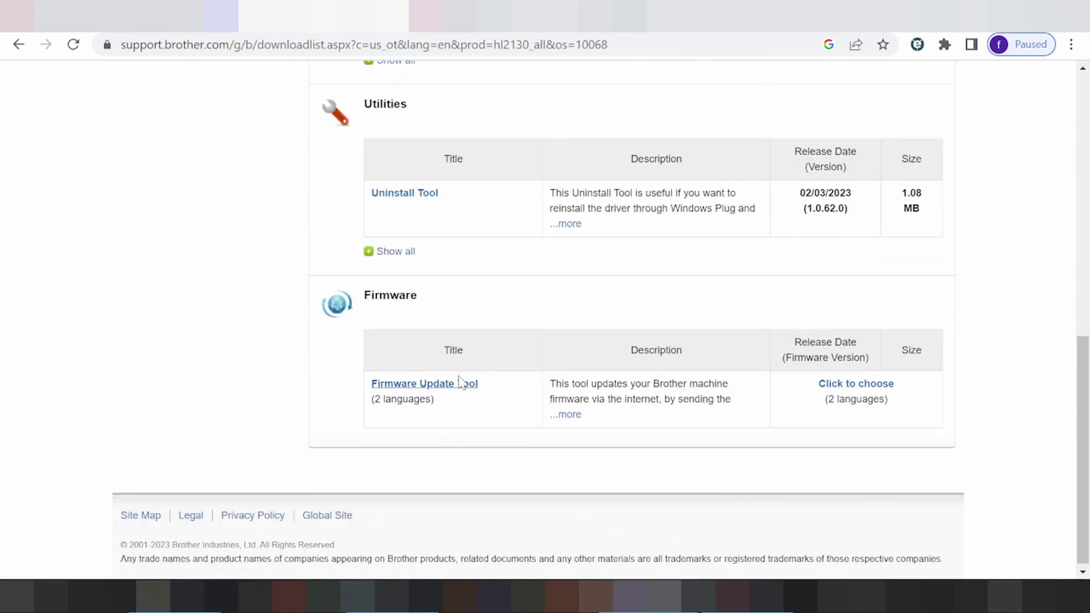
scroll(736, 423, "up", 1)
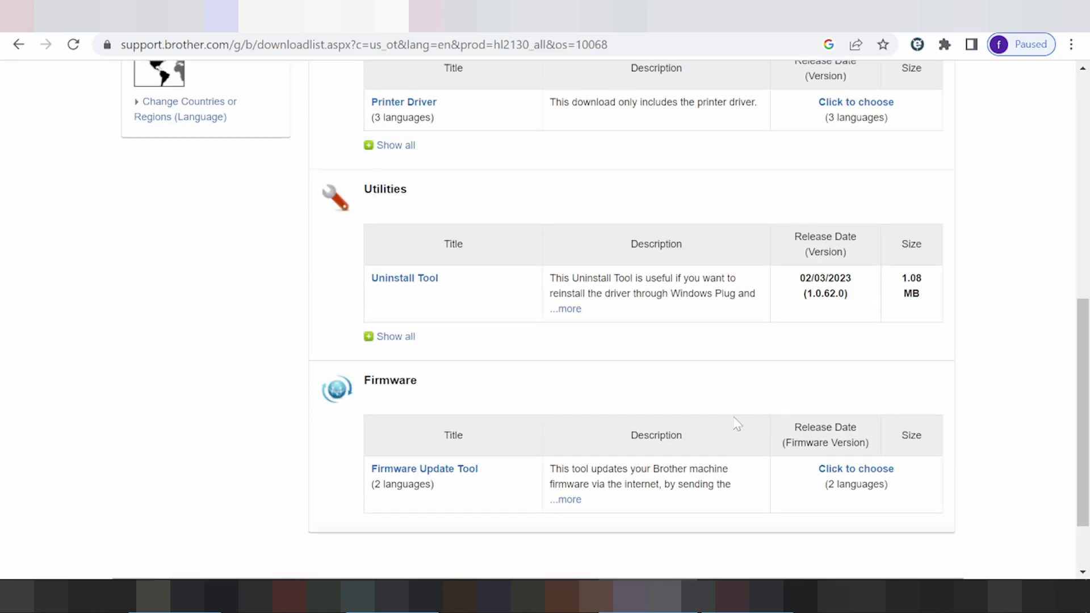
scroll(726, 420, "up", 8)
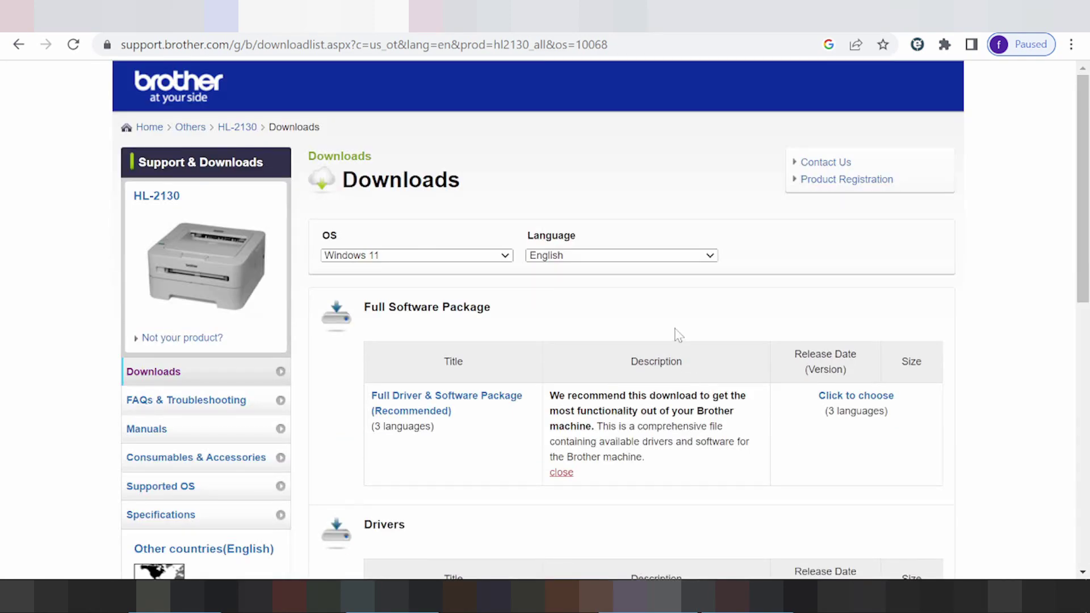
left_click(864, 396)
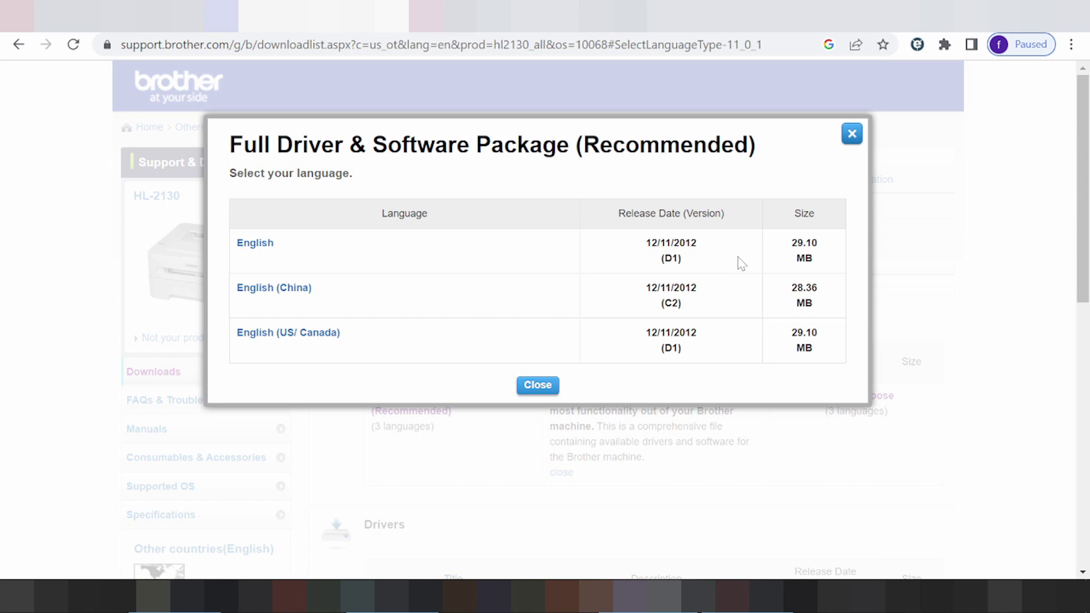
Select the English edition of the Full Driver & Software Package.
left_click(852, 135)
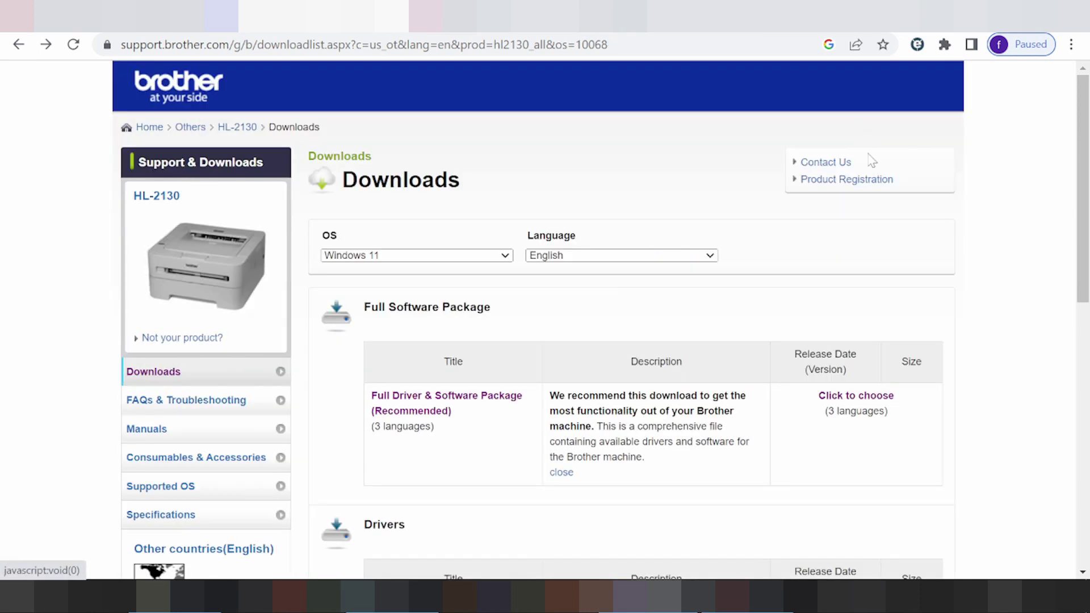
left_click(416, 405)
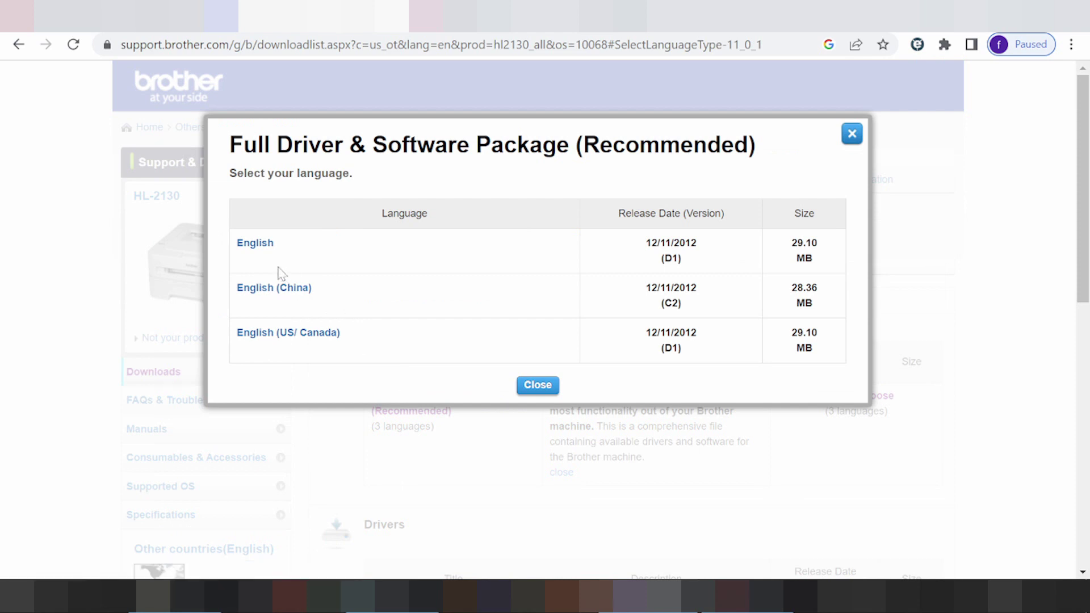
left_click(253, 245)
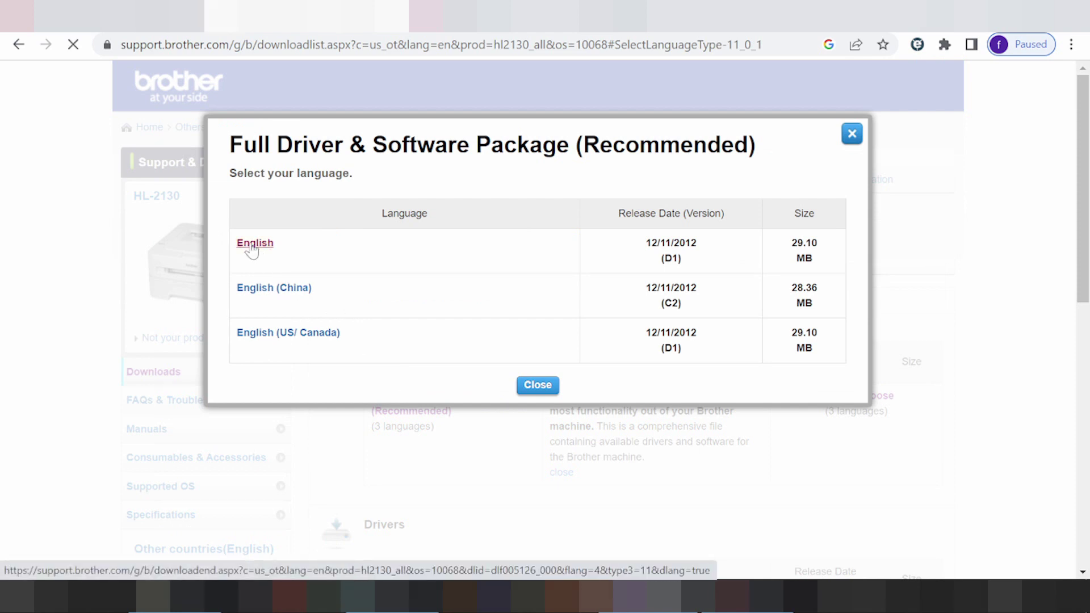
Expand the package's Supported OS section and highlight the listed Windows versions.
scroll(545, 226, "down", 1)
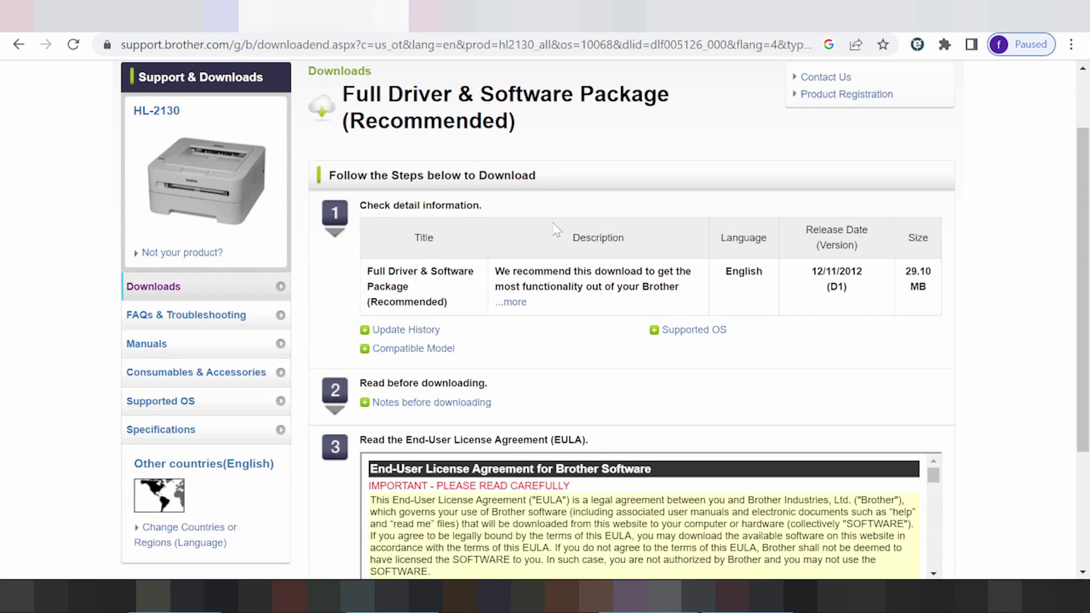
scroll(565, 222, "down", 1)
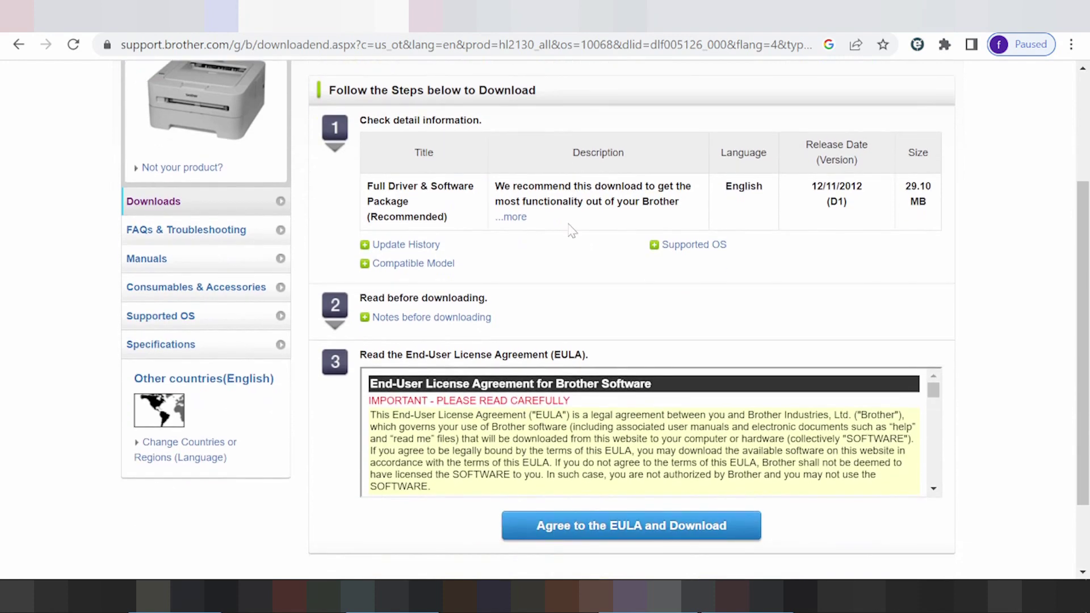
left_click(657, 249)
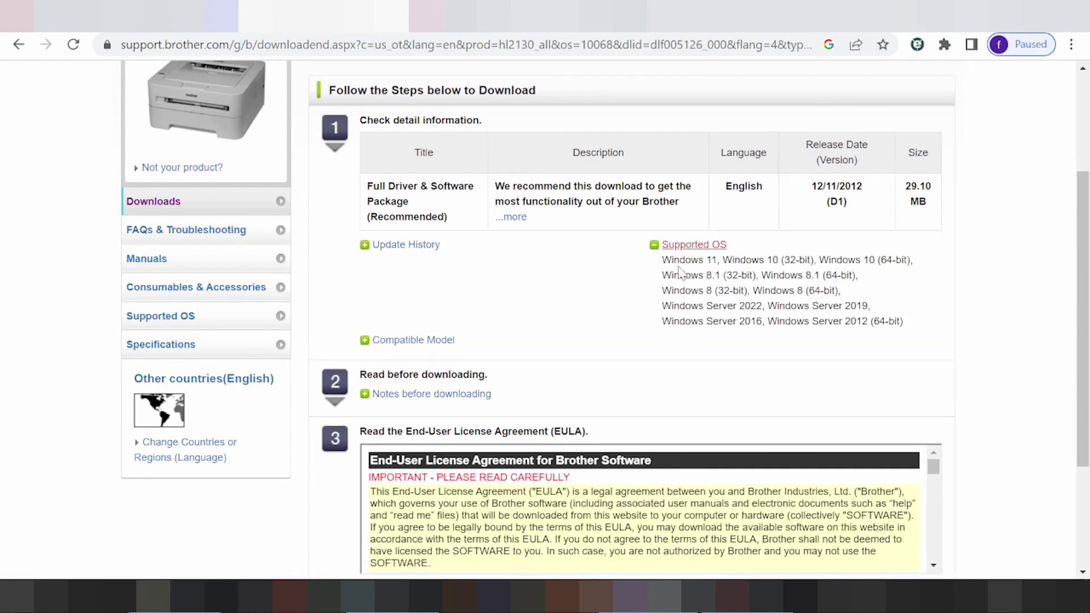
left_click_drag(674, 259, 800, 318)
left_click(801, 319)
left_click_drag(732, 259, 772, 260)
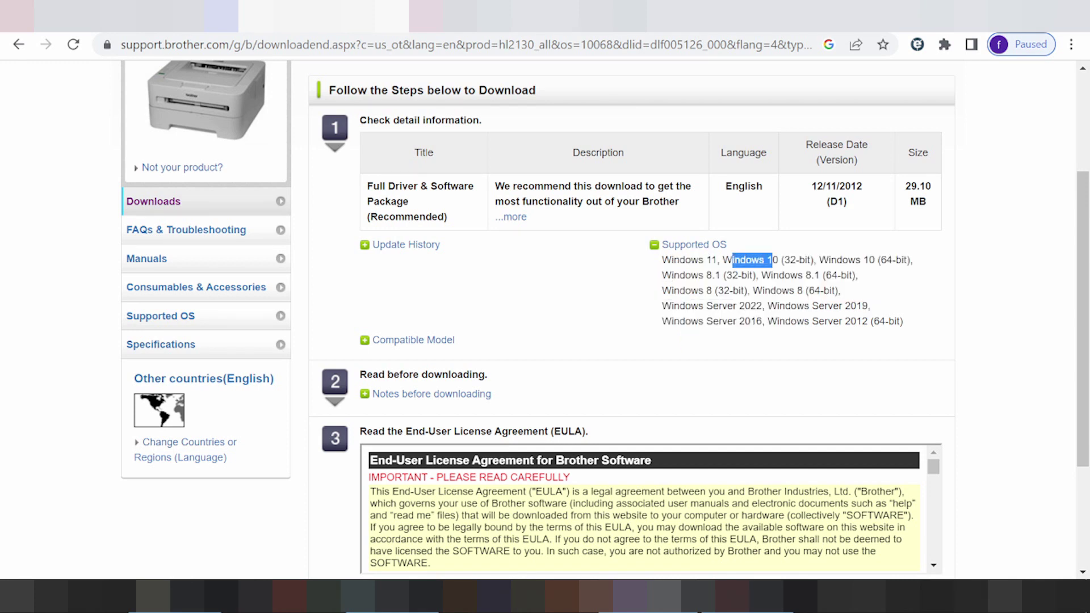
double_click(673, 260)
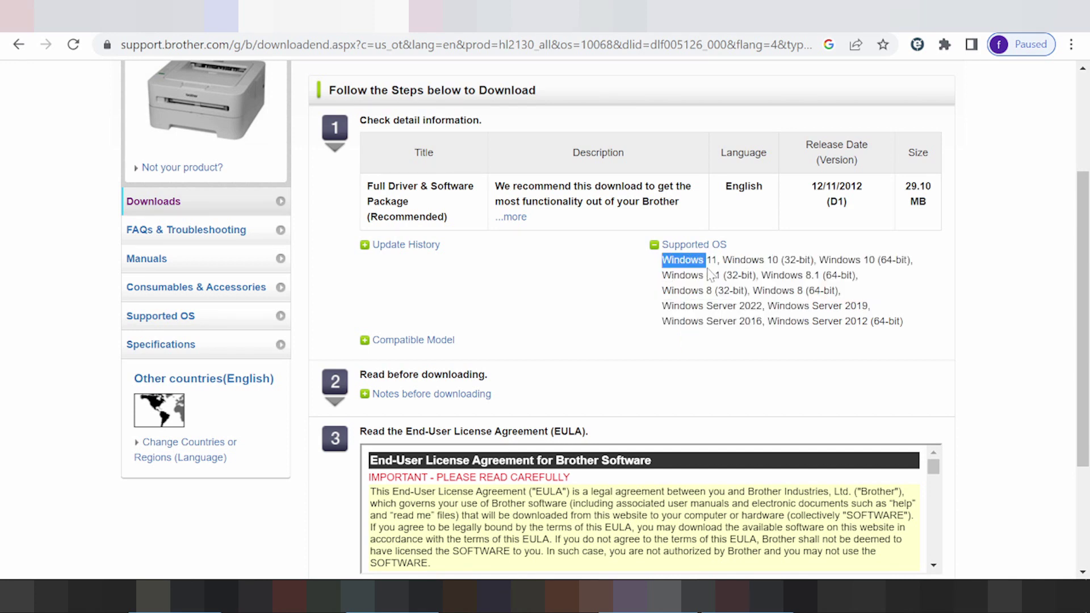
Check Update History and Compatible Model, then agree to the EULA and download.
left_click(364, 245)
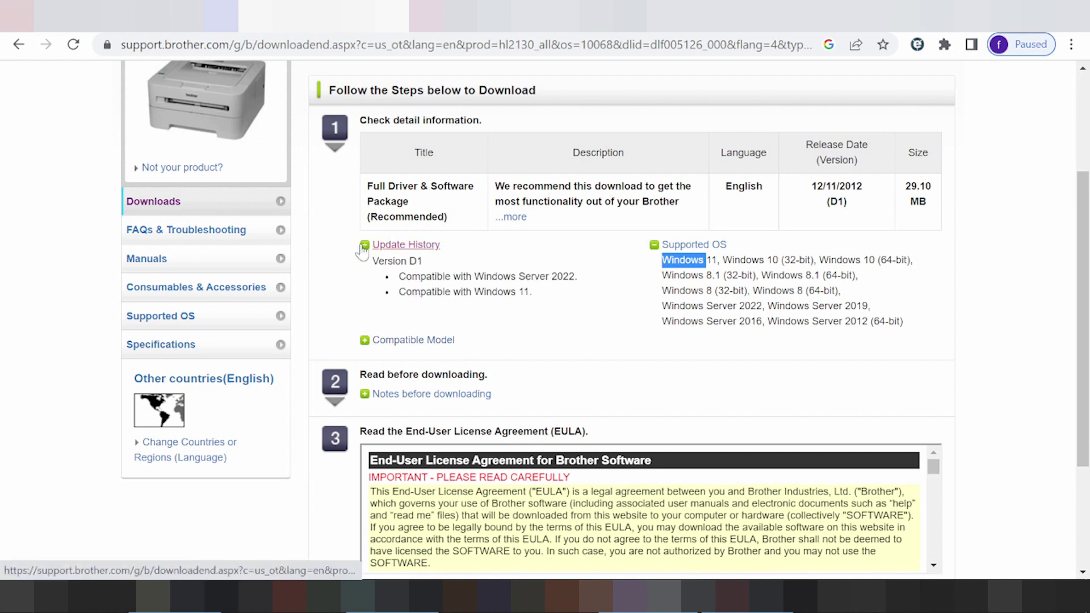
left_click(376, 342)
left_click_drag(375, 367, 400, 363)
scroll(506, 357, "down", 3)
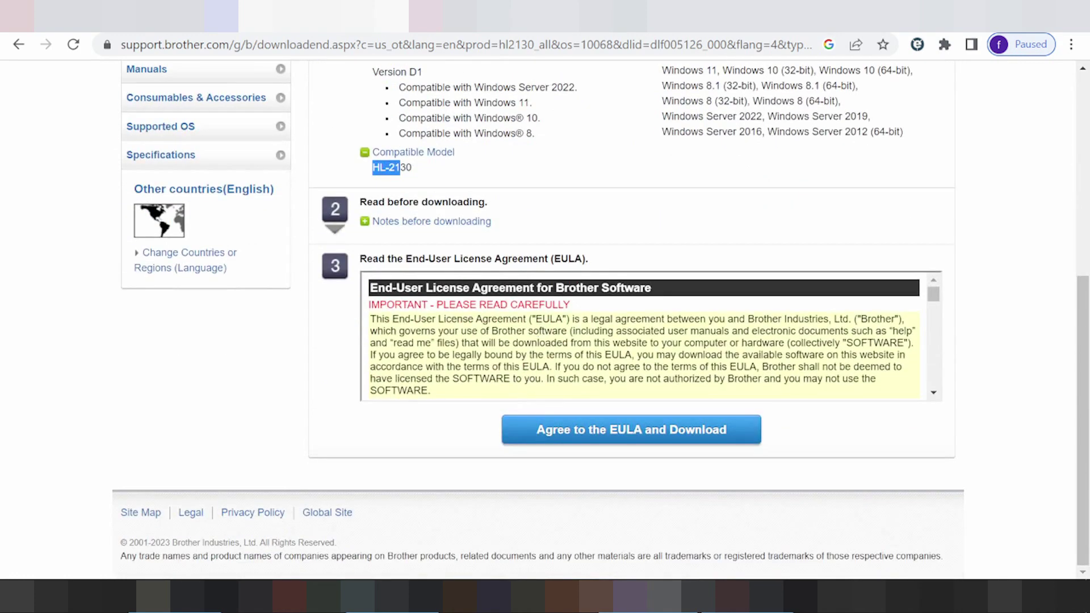
left_click(606, 447)
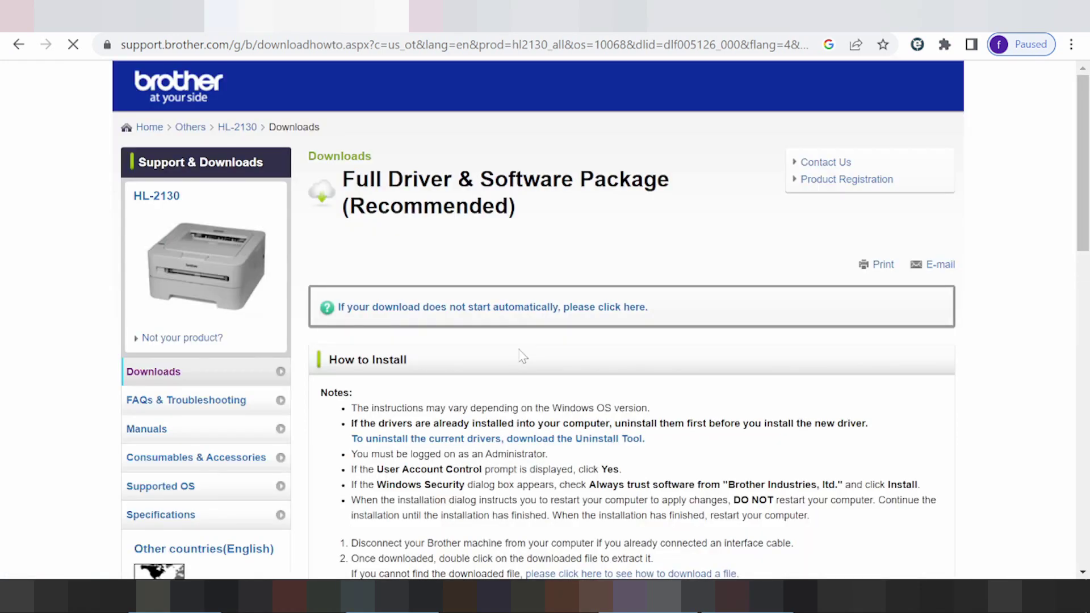
Let the HL-2130-inst-D1 EXE finish downloading, then go back to the HL-2130 Downloads list.
left_click(420, 321)
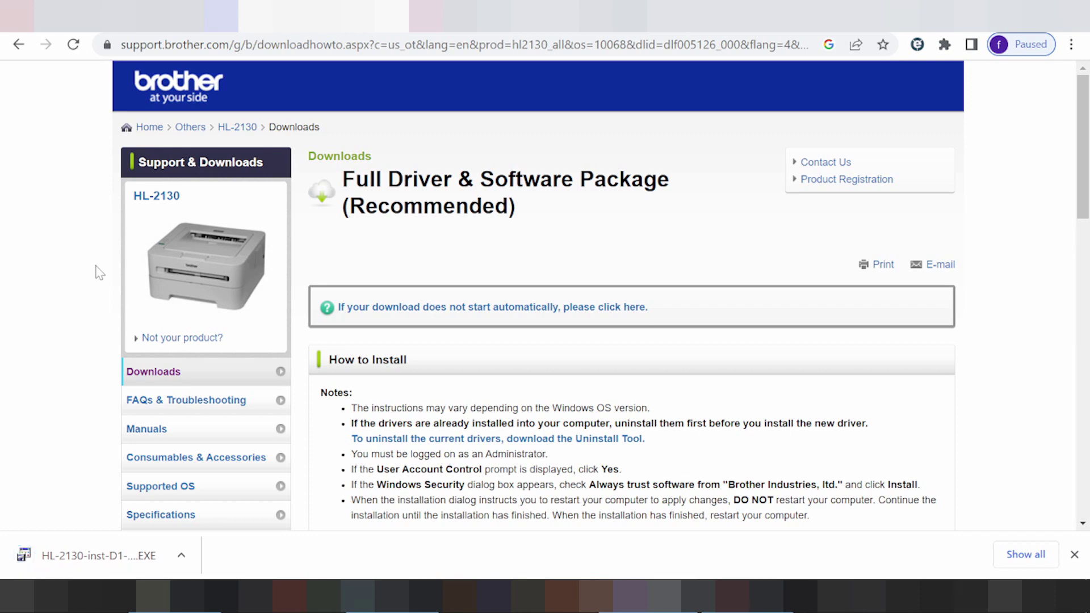
scroll(341, 227, "down", 3)
scroll(369, 238, "up", 3)
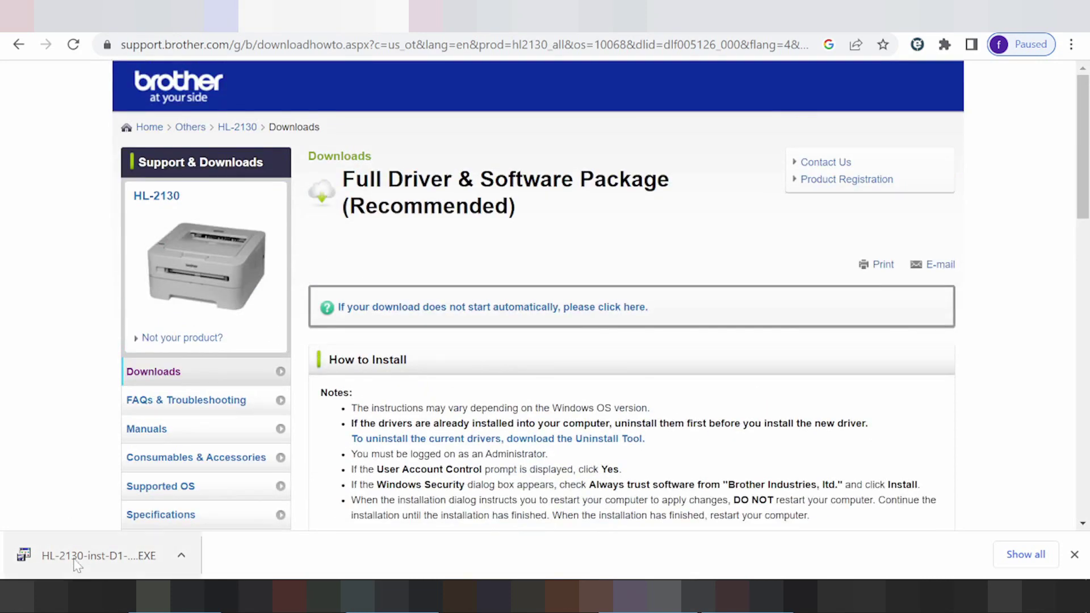
left_click(182, 555)
left_click(204, 450)
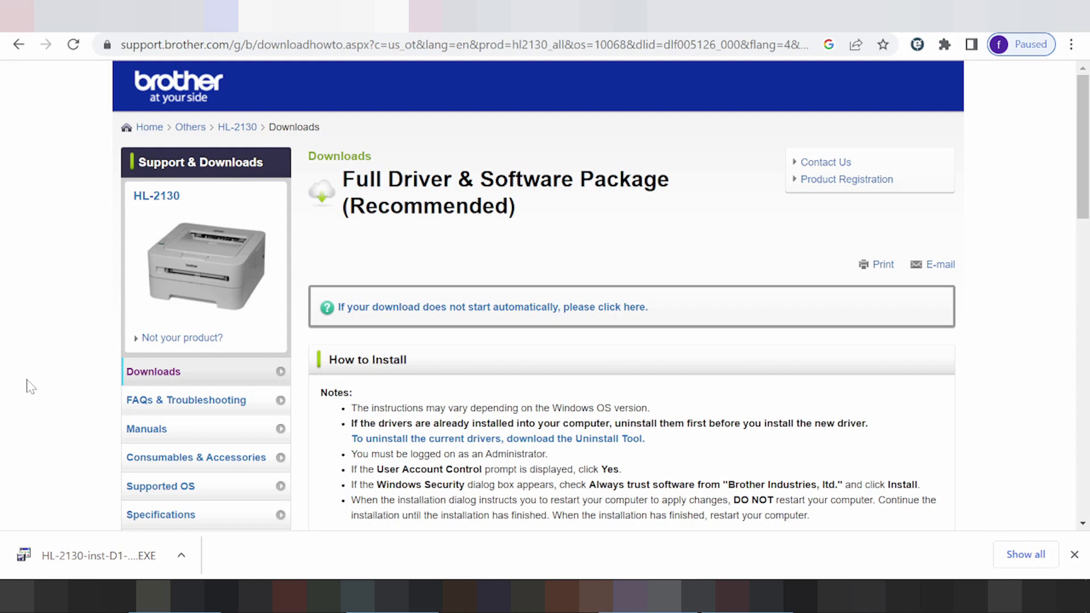
left_click(17, 45)
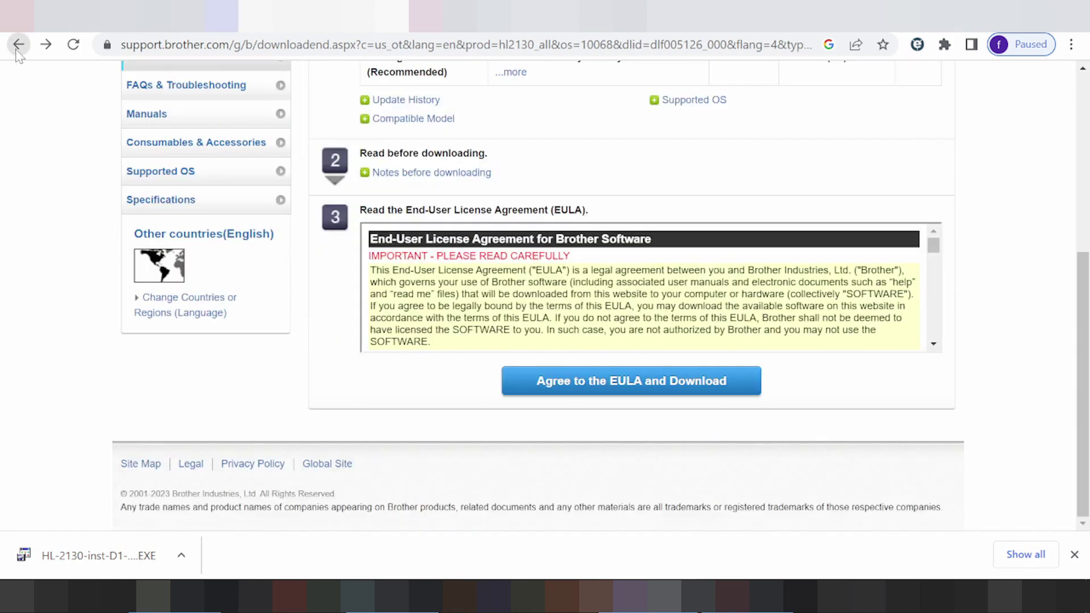
left_click(18, 45)
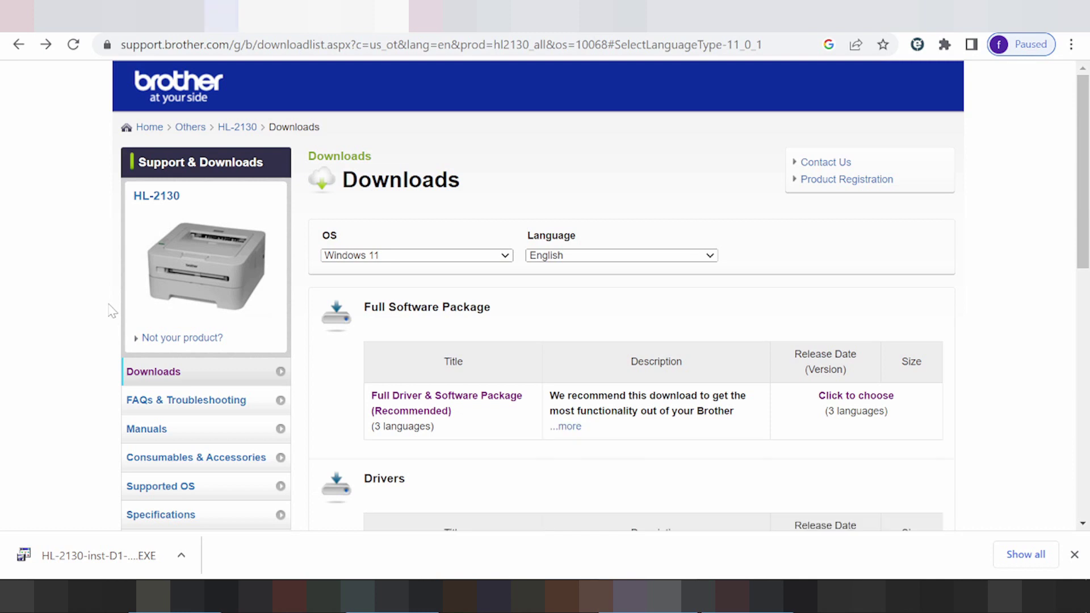